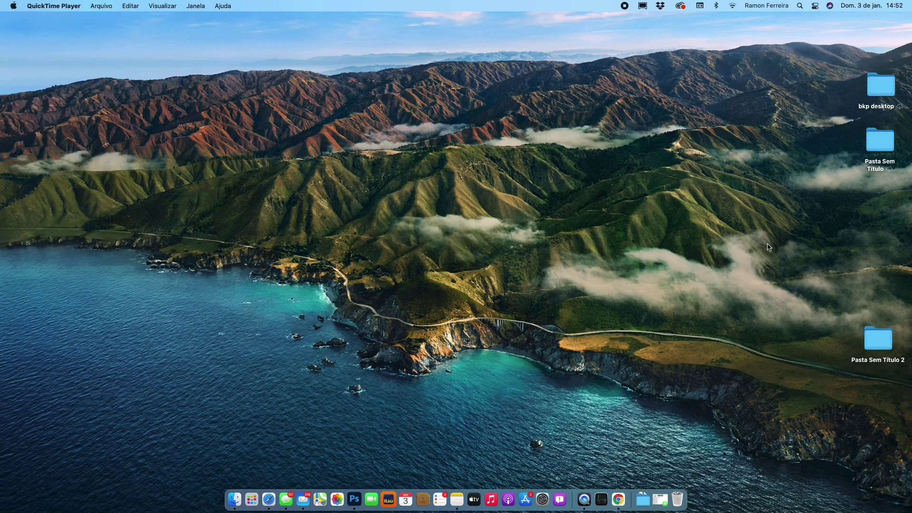
Bring up the context options of the "bkp desktop" folder and dismiss them
click(880, 93)
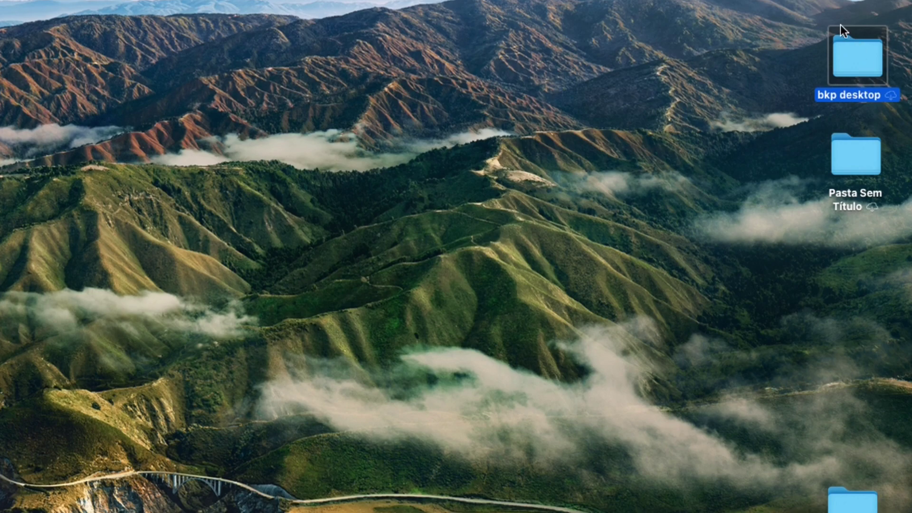
click(551, 346)
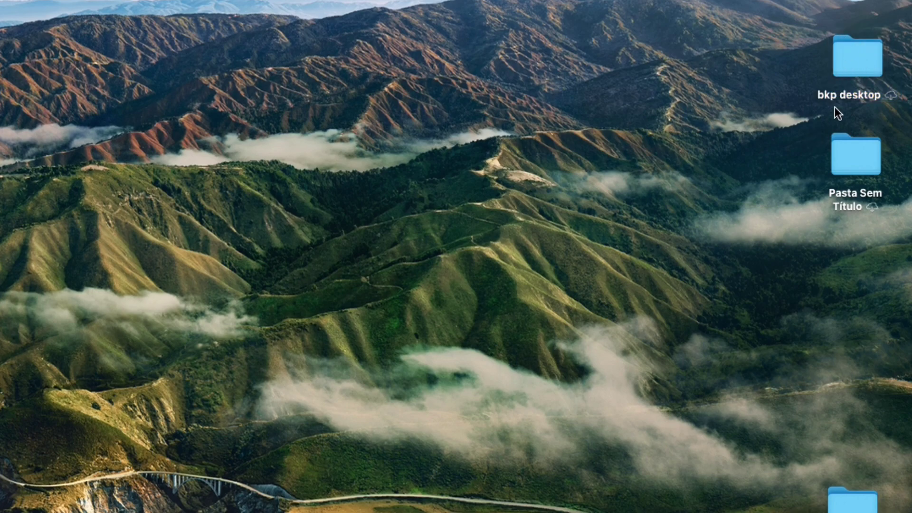
click(849, 56)
click(586, 130)
right_click(859, 56)
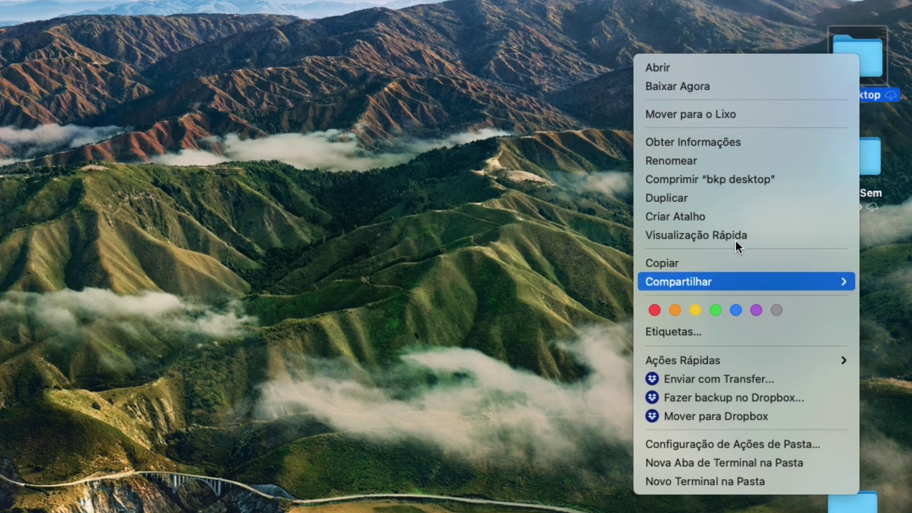
click(394, 90)
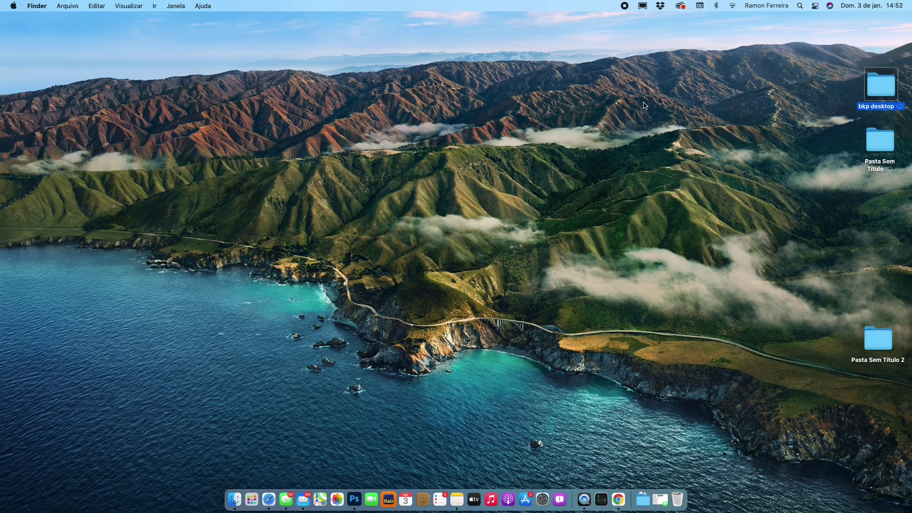
Open the Trackpad settings in System Preferences and set the secondary click to "Clique ou toque com dois dedos"
click(543, 494)
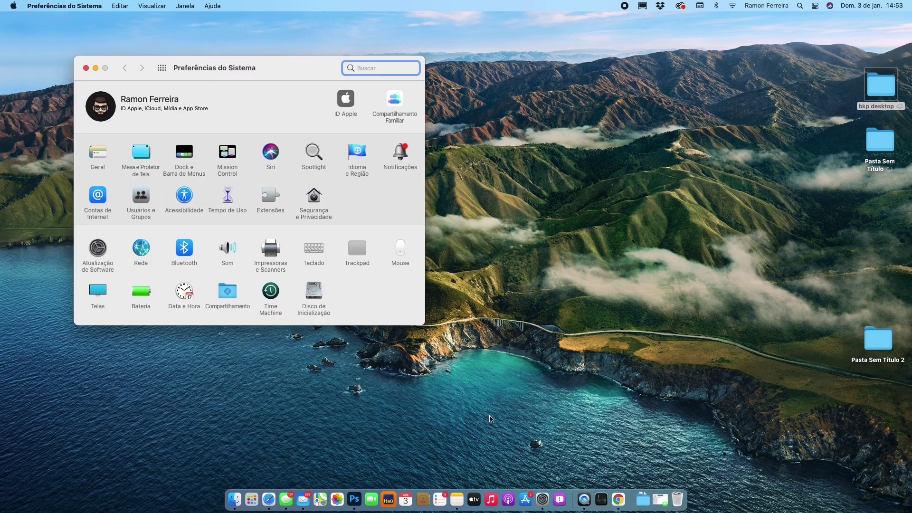
click(360, 247)
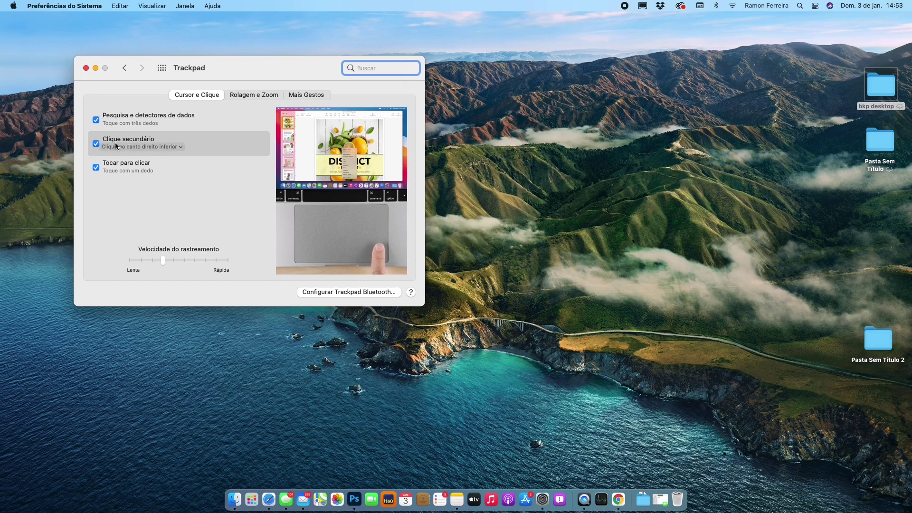
click(96, 143)
click(96, 143)
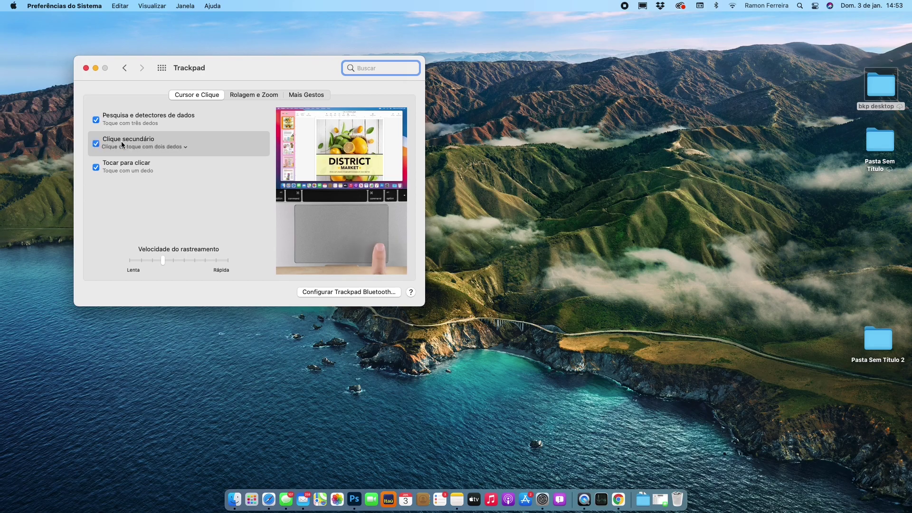
click(134, 147)
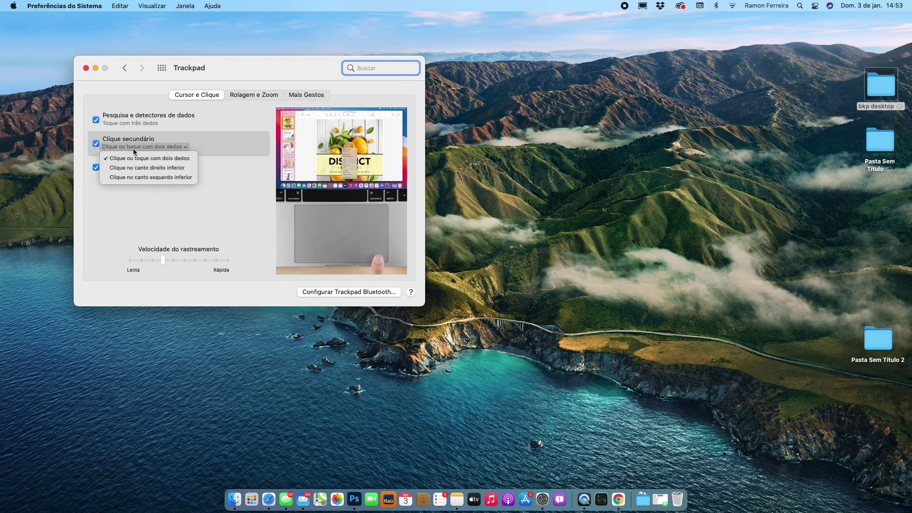
click(159, 160)
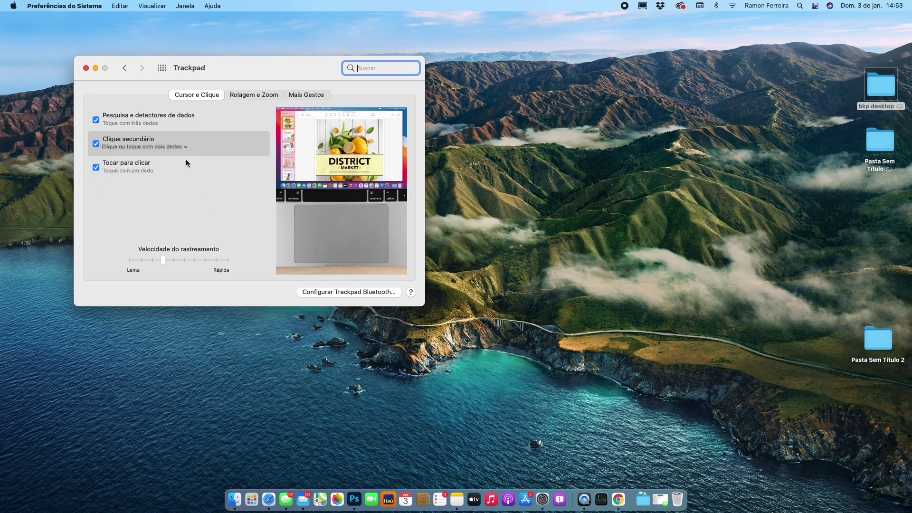
Try both bottom-corner options for the trackpad's secondary click, finishing on "Clique no canto direito inferior"
click(162, 145)
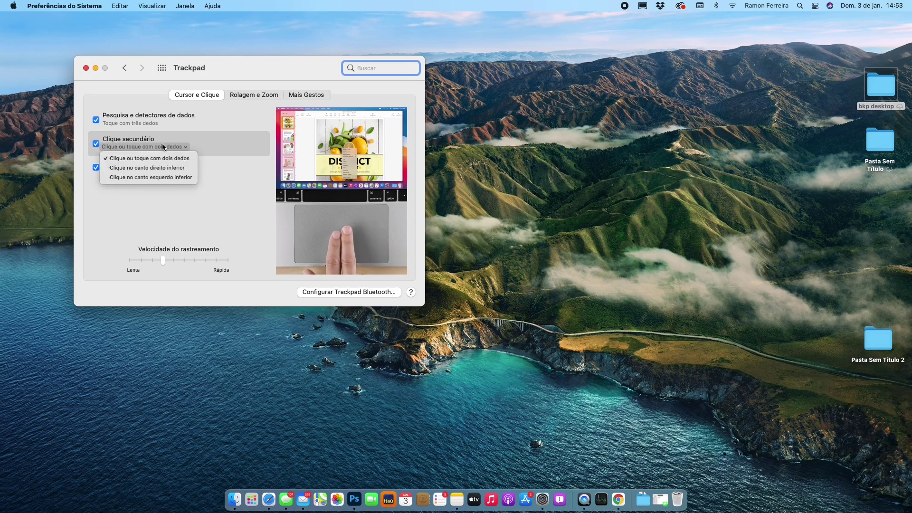
click(169, 169)
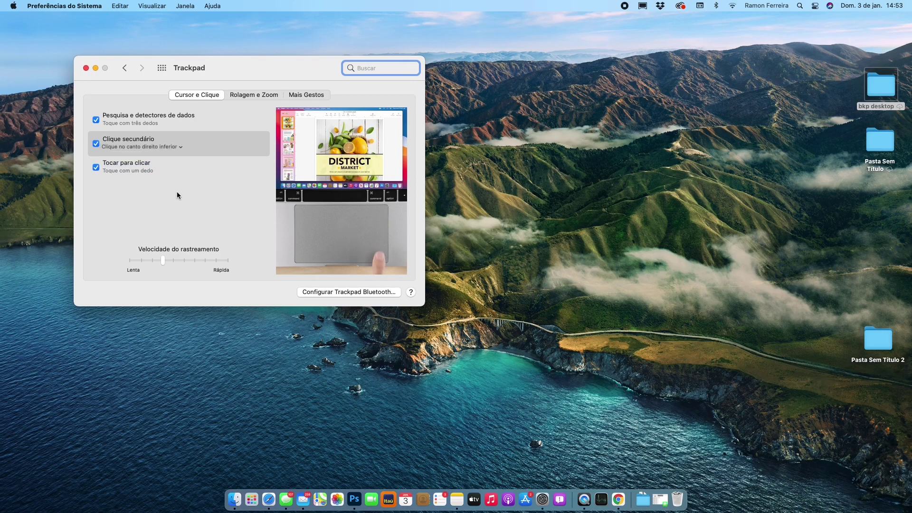
click(167, 145)
click(173, 178)
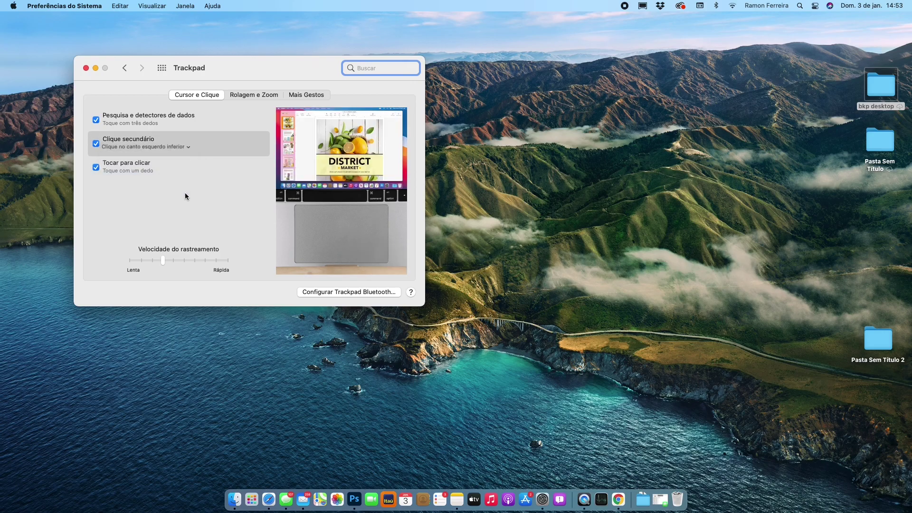
click(179, 147)
click(178, 167)
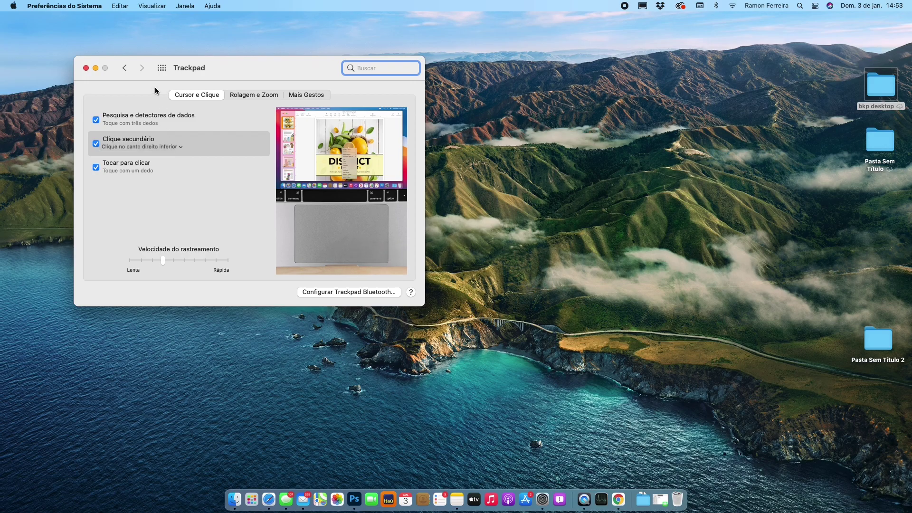
Look at the Mouse settings and return to the System Preferences overview
click(125, 68)
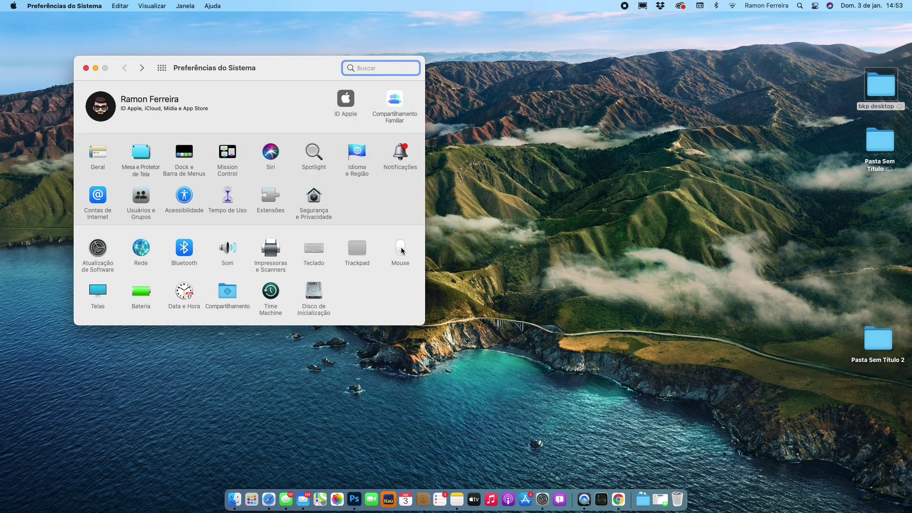
click(400, 249)
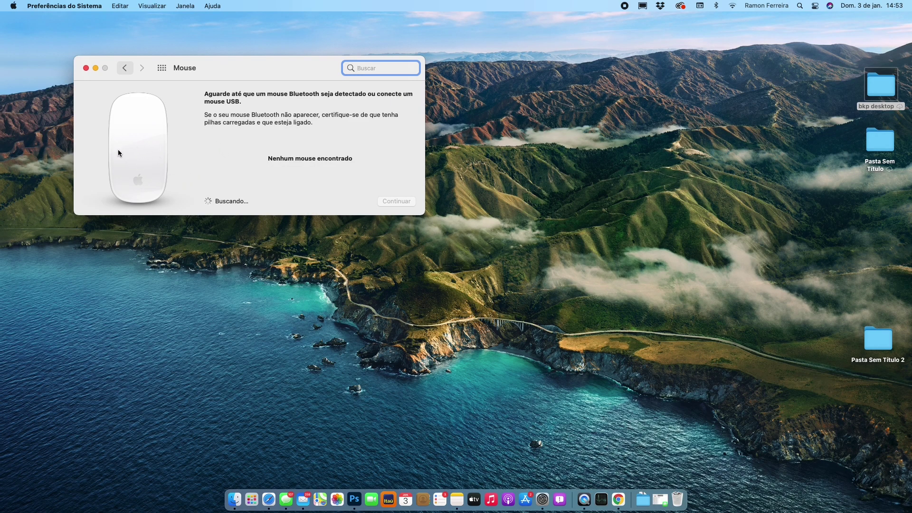
click(124, 69)
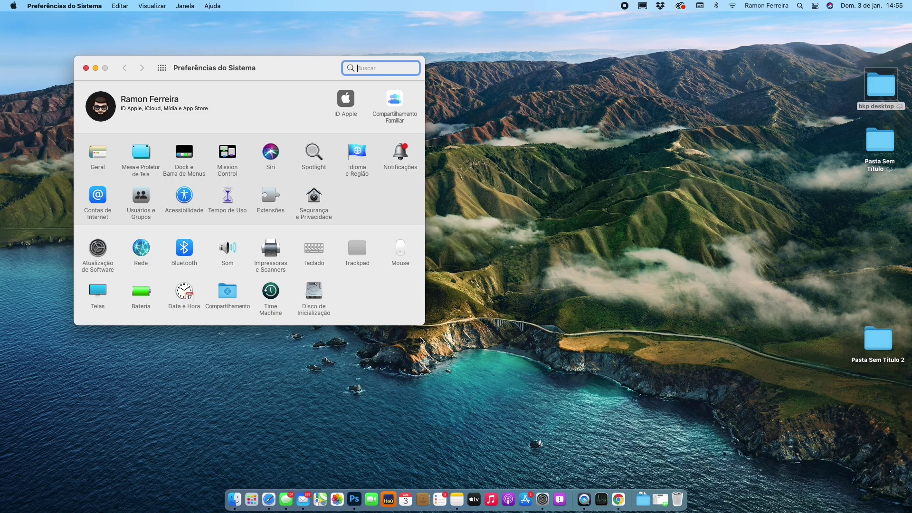
Adjust the keyboard backlight brightness up and down, finishing by lowering it
key(XF86AudioLowerVolume)
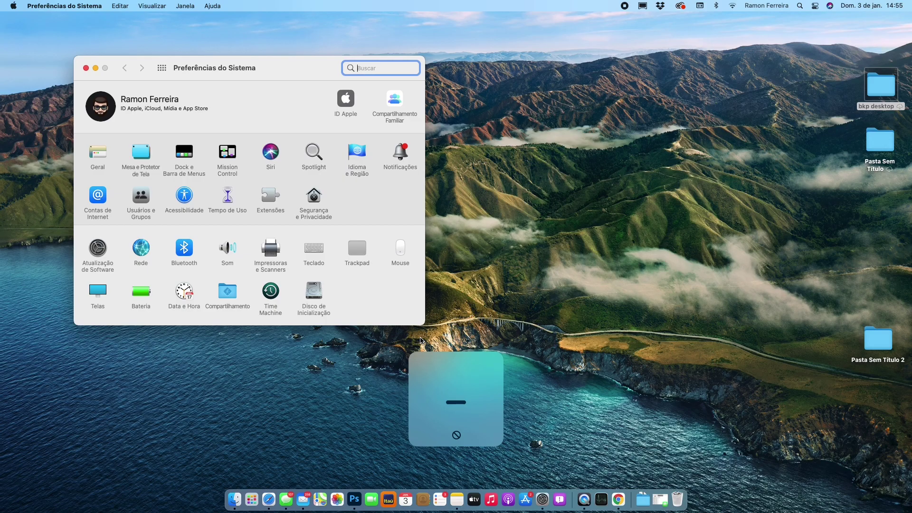
key(XF86AudioLowerVolume)
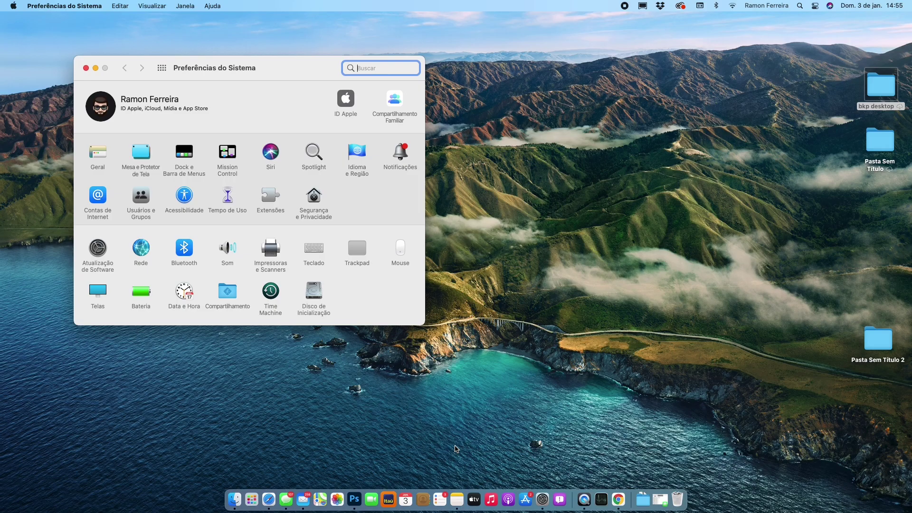
key(XF86MonBrightnessDown)
key(XF86MonBrightnessUp)
key(XF86MonBrightnessUp)
key(XF86MonBrightnessUp)
key(XF86MonBrightnessUp)
key(XF86MonBrightnessUp)
key(XF86MonBrightnessUp)
key(XF86MonBrightnessUp)
key(XF86MonBrightnessUp)
key(XF86MonBrightnessUp)
key(XF86MonBrightnessDown)
key(XF86MonBrightnessDown)
key(XF86MonBrightnessDown)
key(XF86MonBrightnessDown)
key(XF86MonBrightnessDown)
key(XF86MonBrightnessUp)
key(XF86MonBrightnessUp)
key(XF86MonBrightnessUp)
key(XF86MonBrightnessUp)
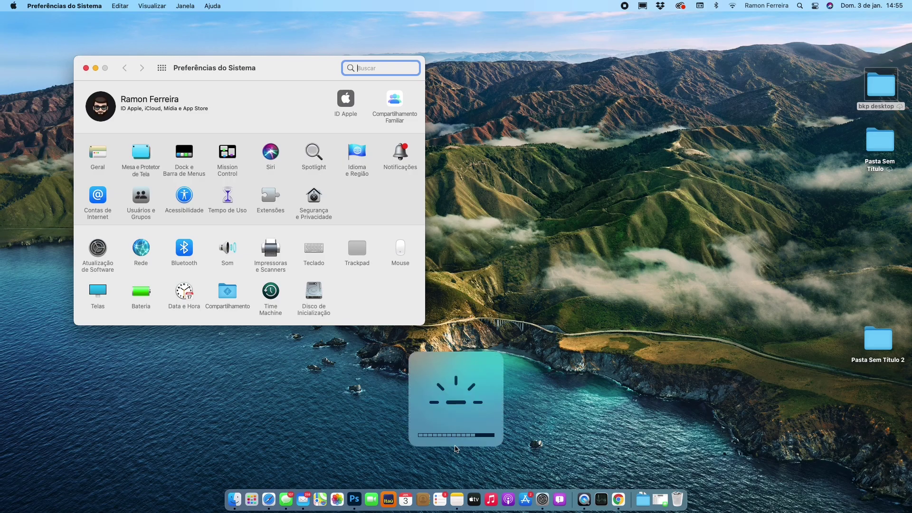
key(XF86MonBrightnessDown)
key(XF86MonBrightnessDown)
key(XF86MonBrightnessDown)
key(XF86MonBrightnessDown)
key(XF86MonBrightnessDown)
key(XF86MonBrightnessDown)
key(XF86MonBrightnessDown)
key(XF86MonBrightnessDown)
key(XF86MonBrightnessDown)
key(XF86MonBrightnessDown)
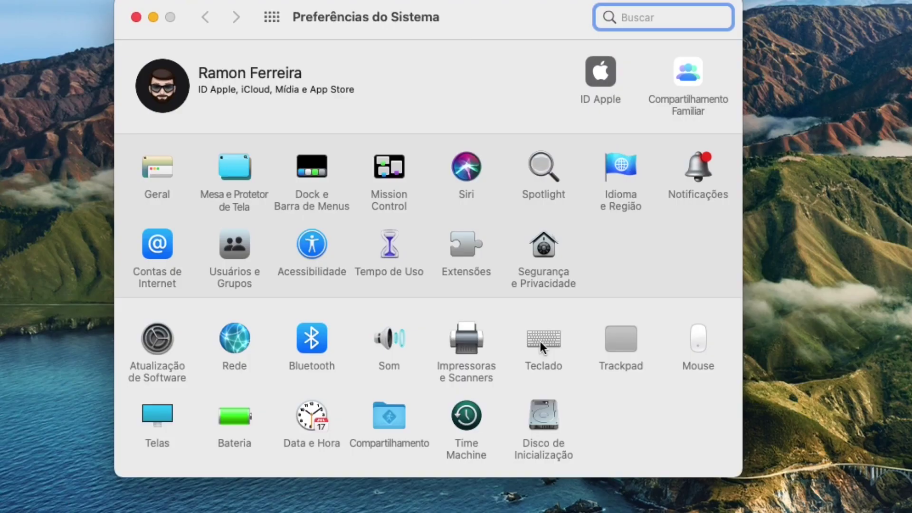
Turn off "Ajustar o brilho do teclado em luz baixa" in the Keyboard settings and lower the keyboard backlight manually
click(540, 341)
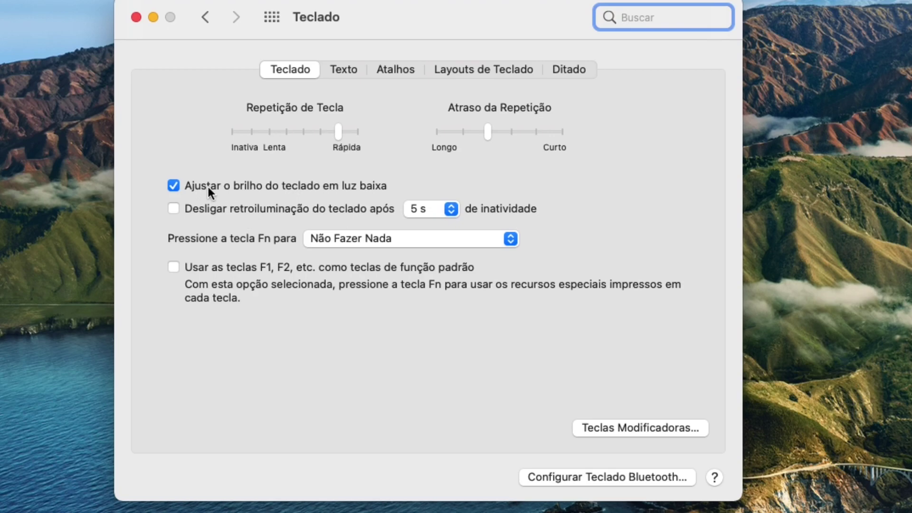
click(315, 187)
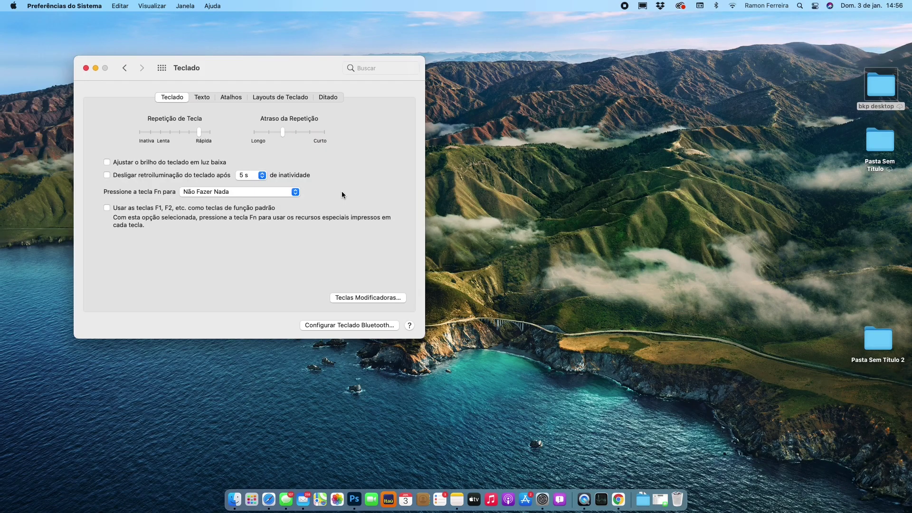
key(XF86KbdBrightnessDown)
key(XF86KbdBrightnessDown)
key(XF86KbdBrightnessDown)
key(XF86KbdBrightnessDown)
key(XF86KbdBrightnessDown)
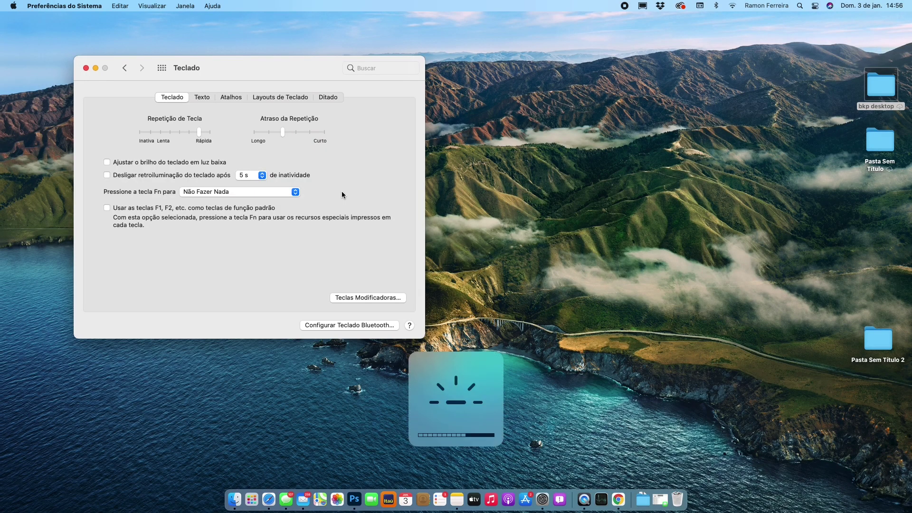
key(XF86KbdBrightnessDown)
key(XF86KbdBrightnessDown)
key(XF86KbdBrightnessDown)
key(XF86KbdBrightnessDown)
key(XF86KbdBrightnessDown)
key(XF86KbdBrightnessDown)
key(XF86KbdBrightnessDown)
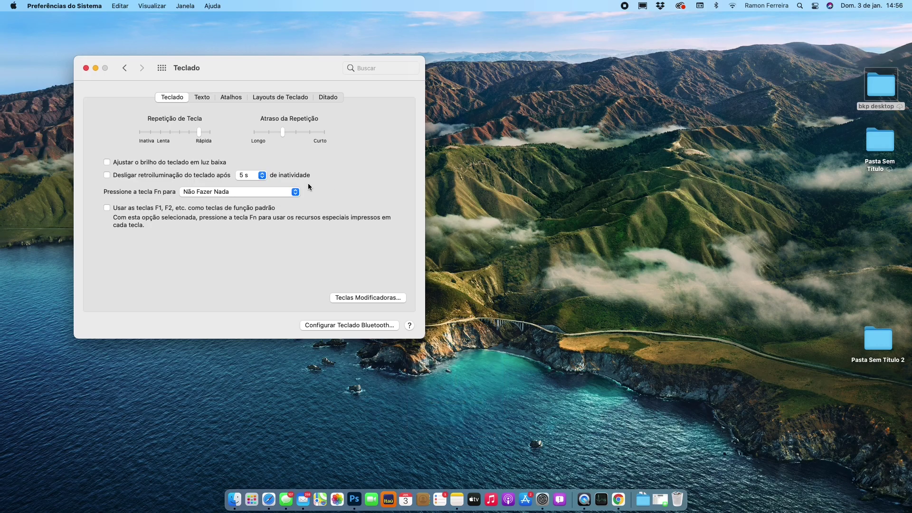
Turn "Ajustar o brilho do teclado em luz baixa" back on and close System Preferences
click(211, 164)
click(86, 69)
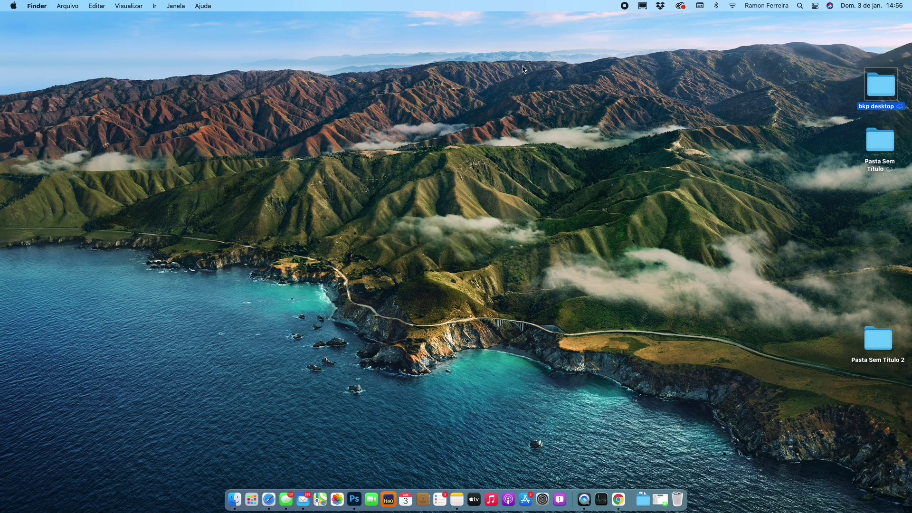
Examine the available Wi-Fi networks, including the expanded "Outras Redes" list, and dismiss the list
click(734, 6)
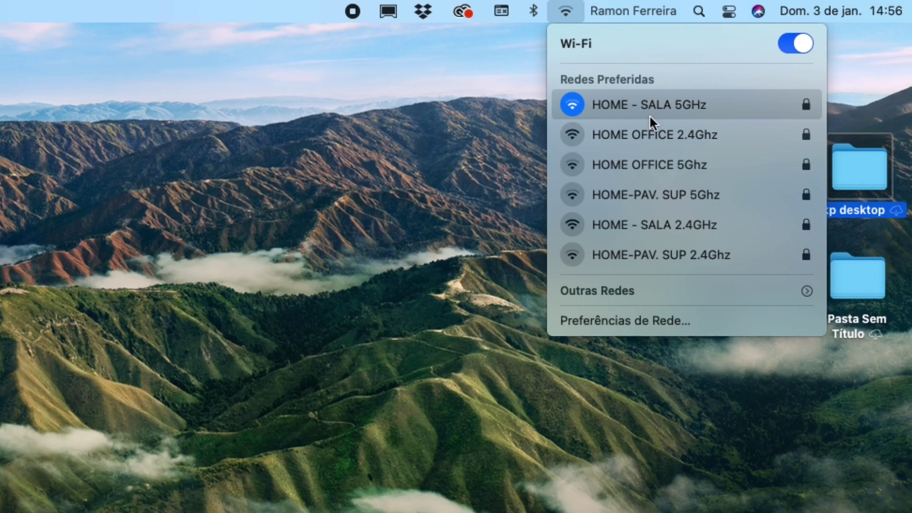
click(596, 292)
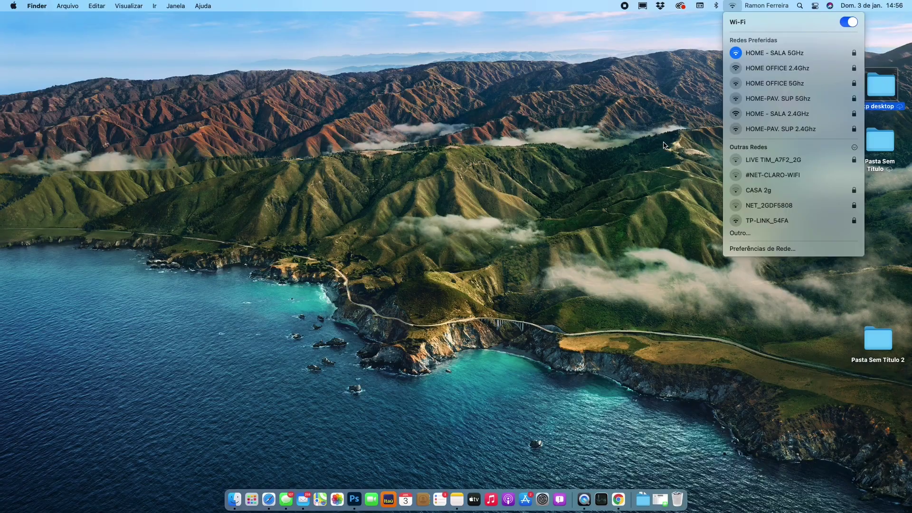
click(663, 146)
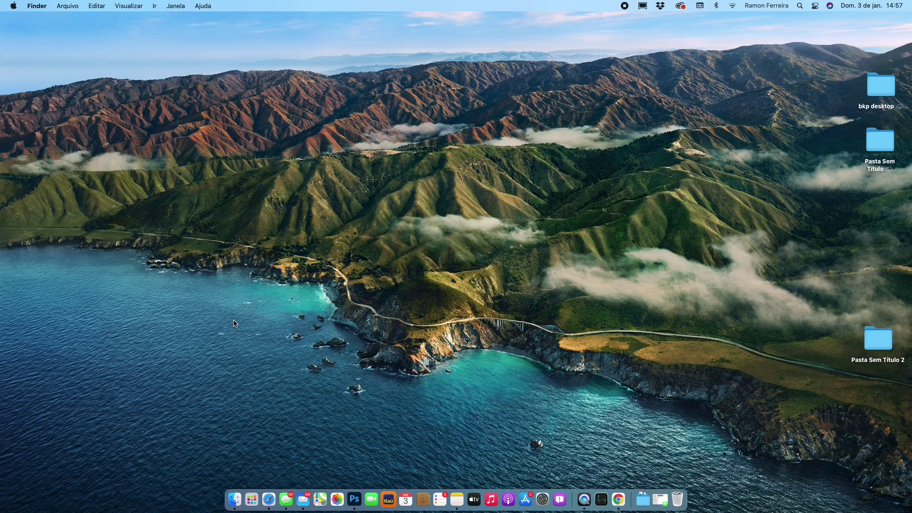
Check for macOS updates under "Atualização de Software" in System Preferences
click(13, 7)
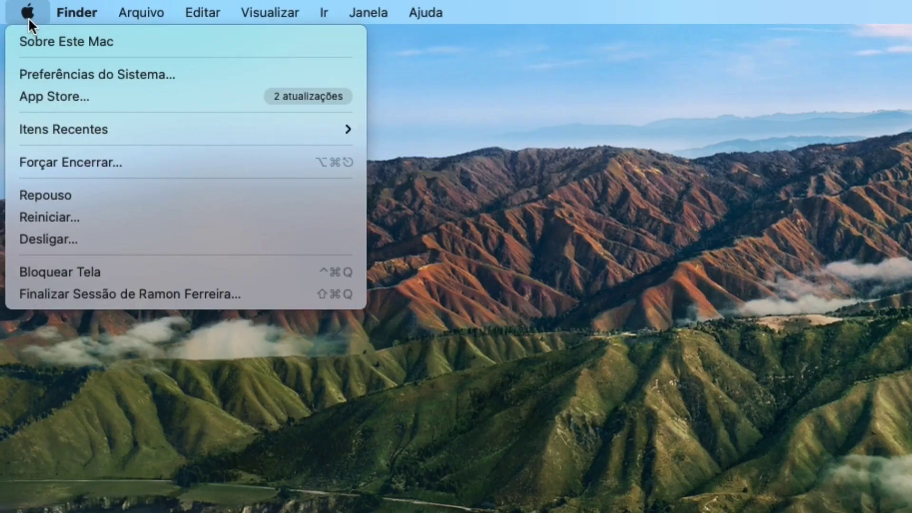
click(85, 78)
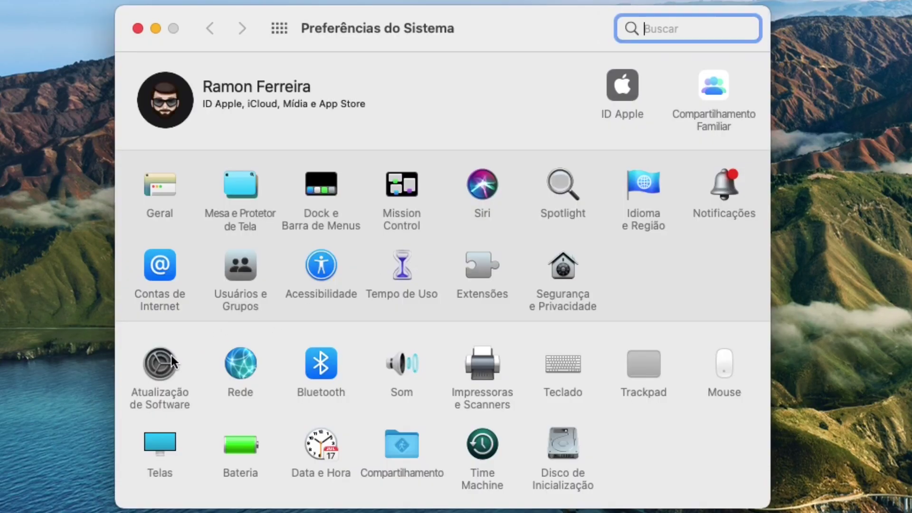
click(171, 355)
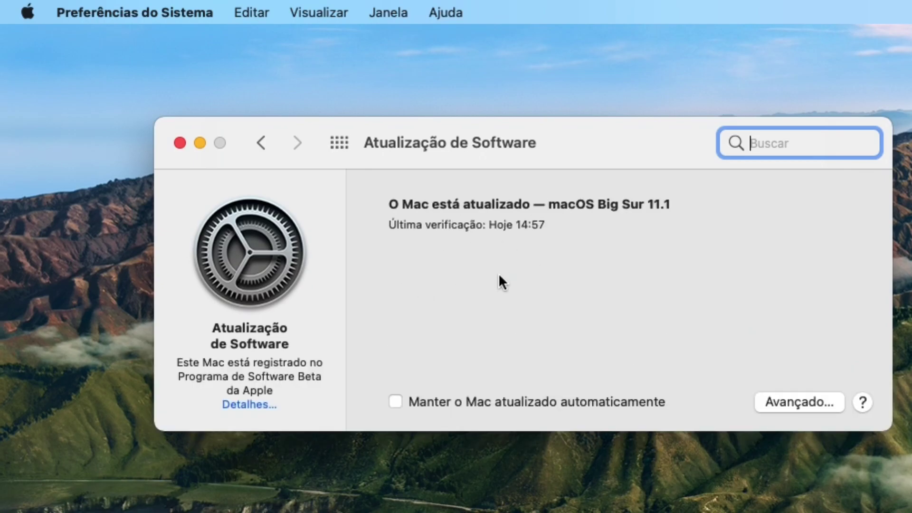
Close System Preferences and open the "Atualizações" page in the App Store to see pending app updates
click(536, 499)
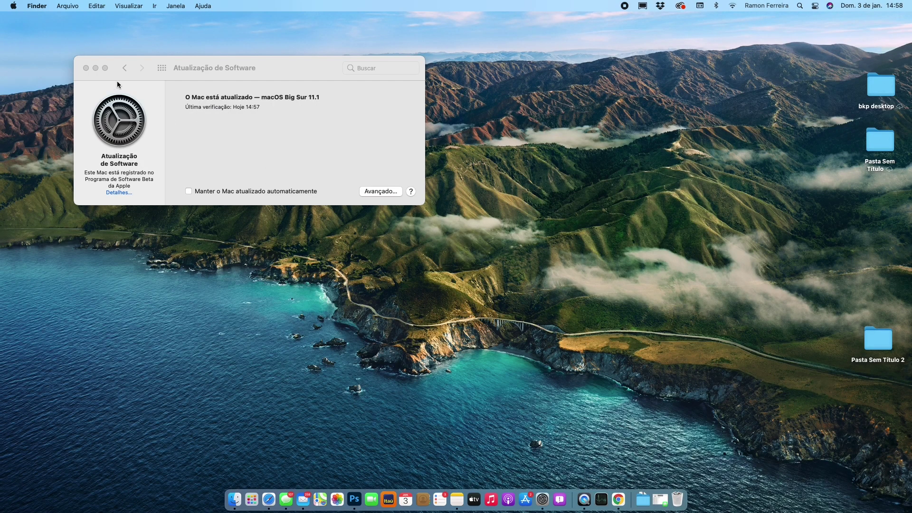
click(87, 66)
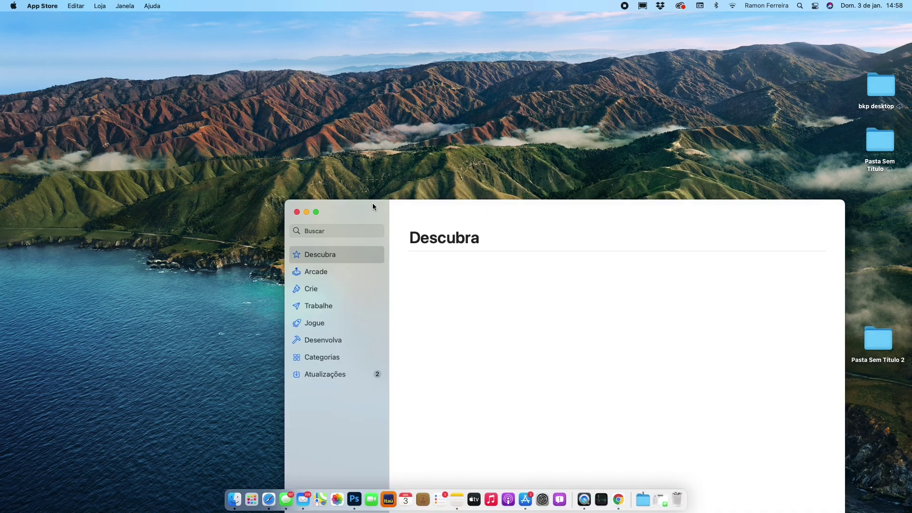
drag(365, 215, 289, 83)
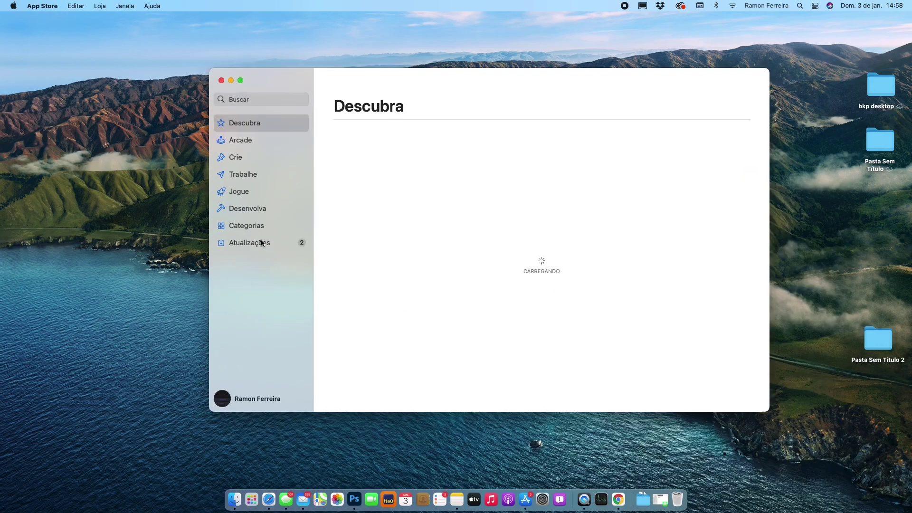
click(261, 243)
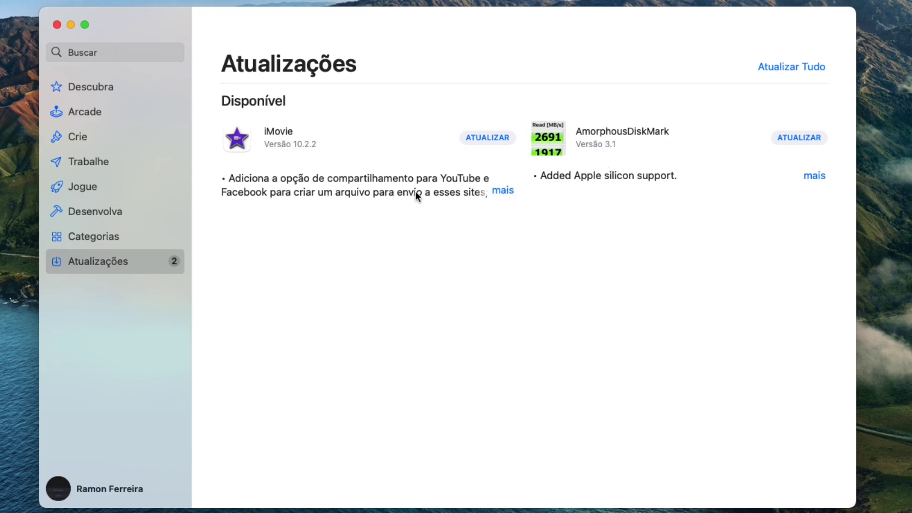
Read the full release notes of the iMovie update and dismiss them
click(503, 190)
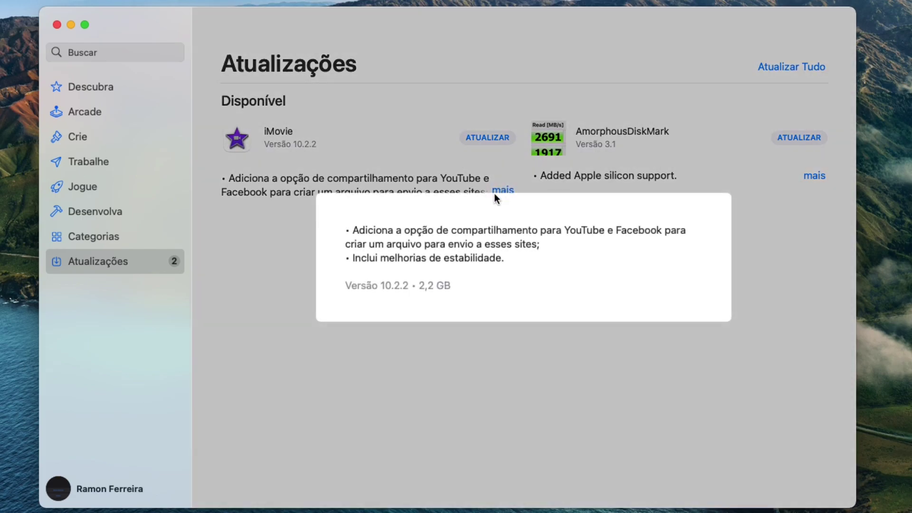
click(529, 356)
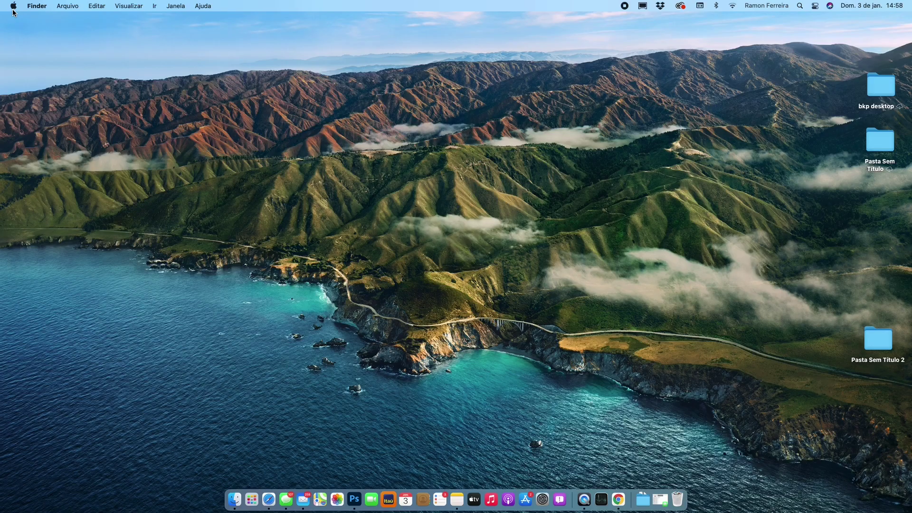
Open System Preferences, move its window toward the middle of the desktop, and show the "Bateria" settings
click(13, 6)
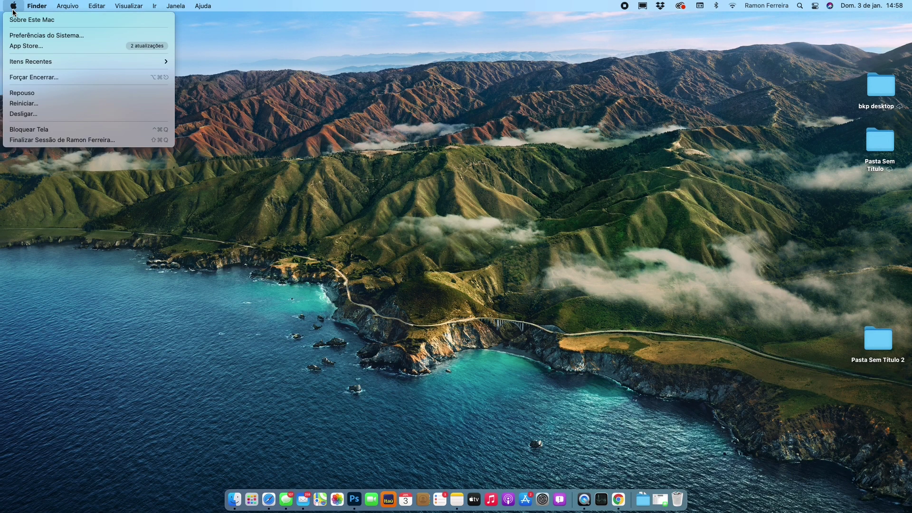
click(31, 34)
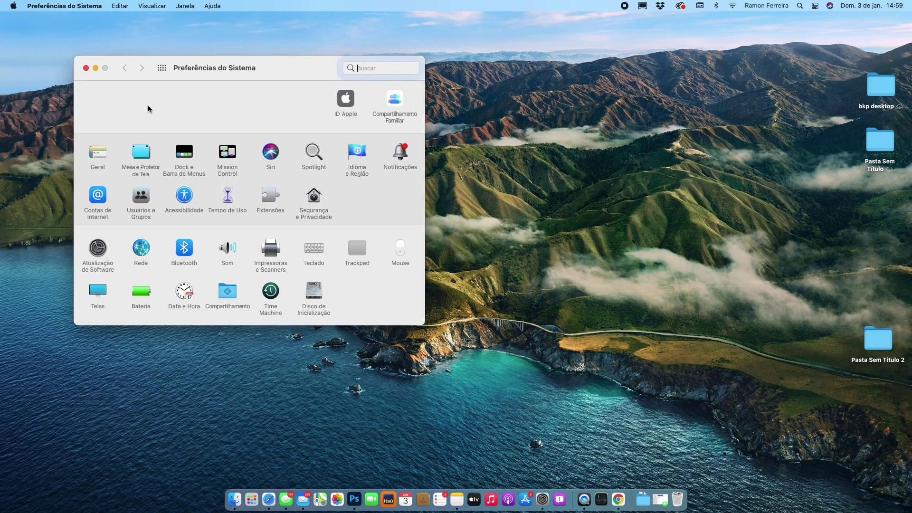
drag(238, 72, 419, 147)
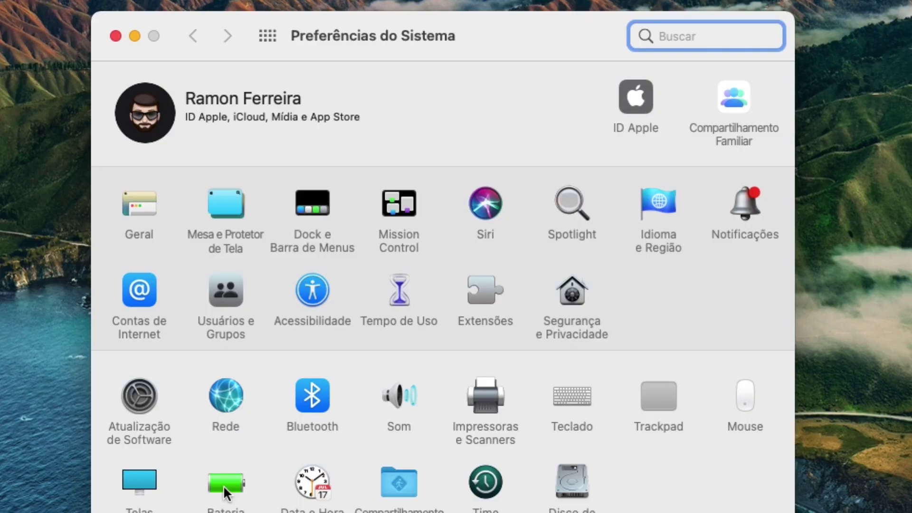
click(224, 486)
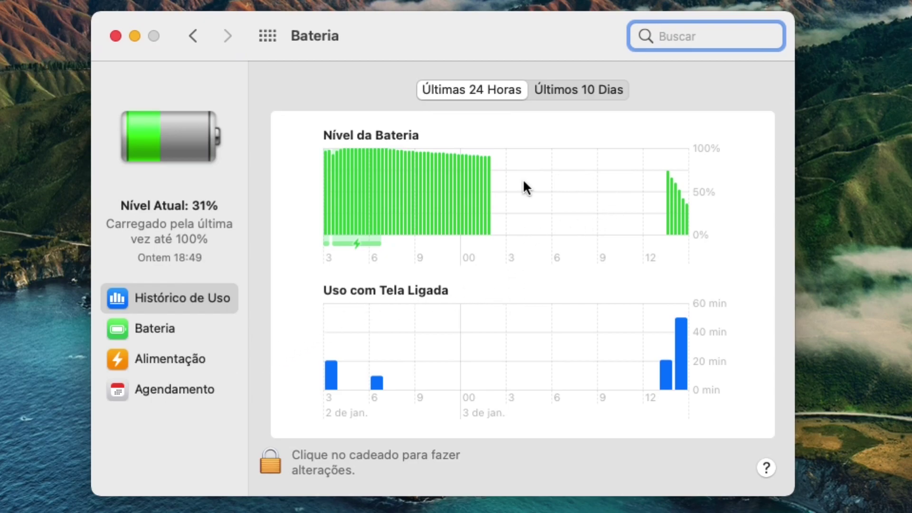
Unlock the "Alimentação" settings for changes by entering the account password
click(157, 362)
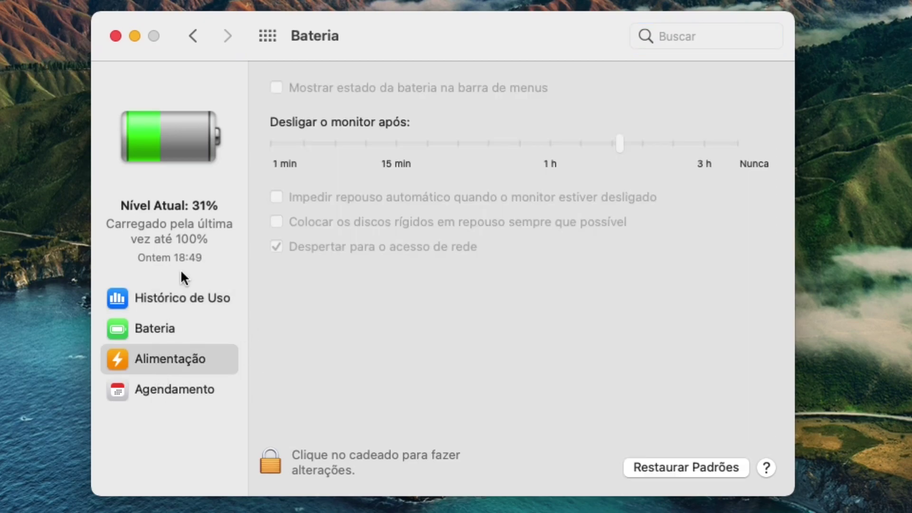
click(277, 468)
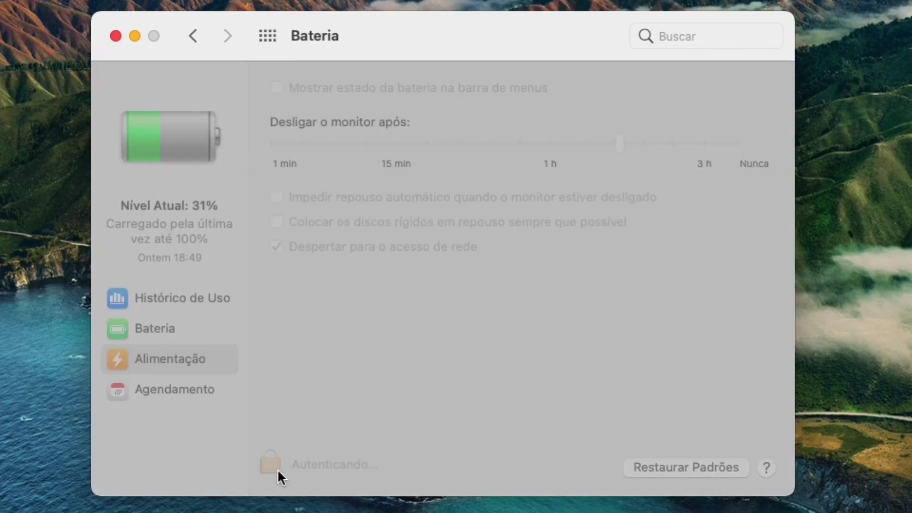
text(••••••)
key(Return)
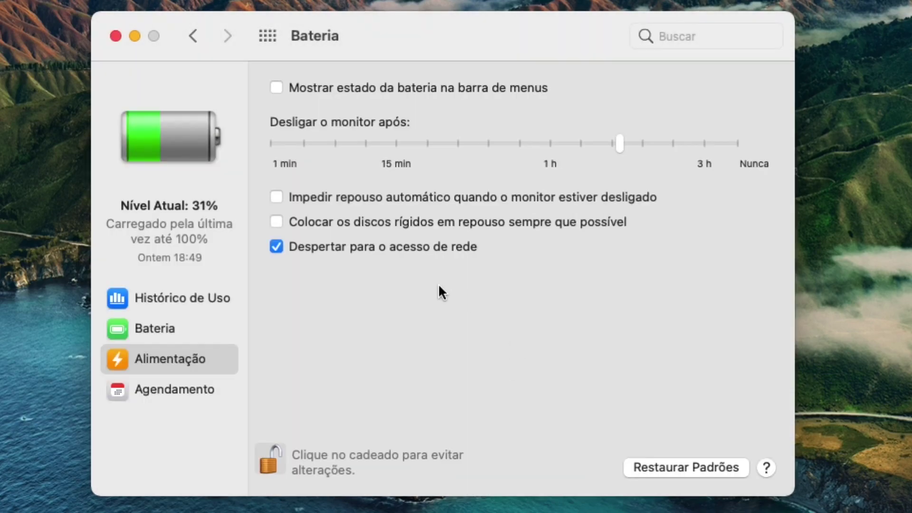
Turn on "Mostrar estado da bateria na barra de menus" and show the "Bateria" page's options
click(380, 94)
click(198, 328)
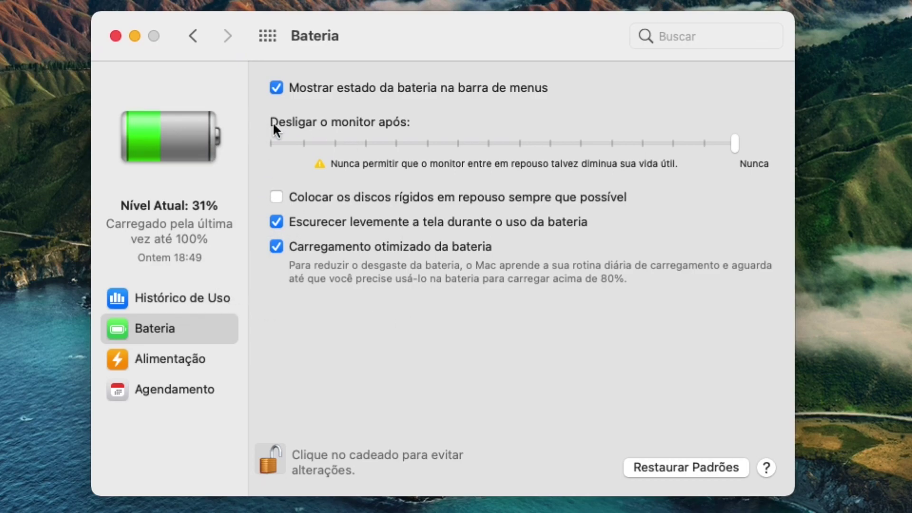
Review the battery's "Histórico de Uso", the "Bateria" page options, and the "Agendamento" start-up and sleep scheduling options
click(214, 296)
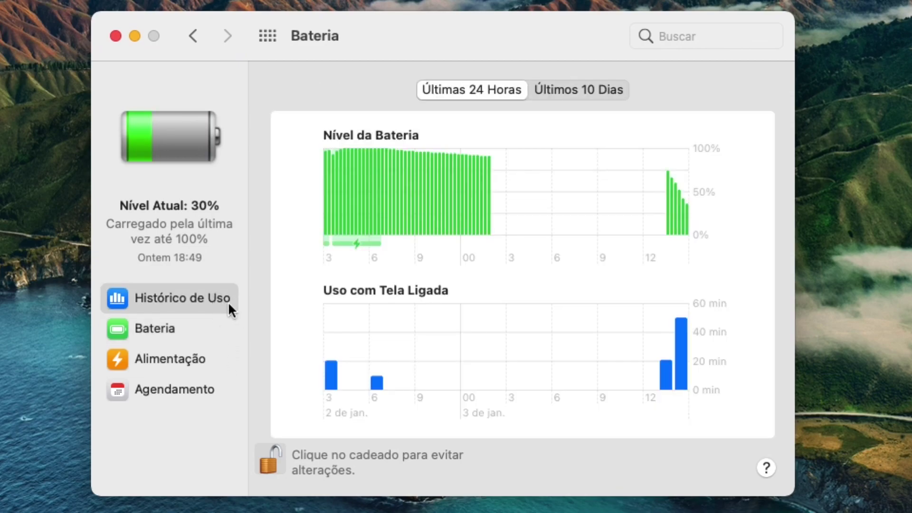
click(165, 329)
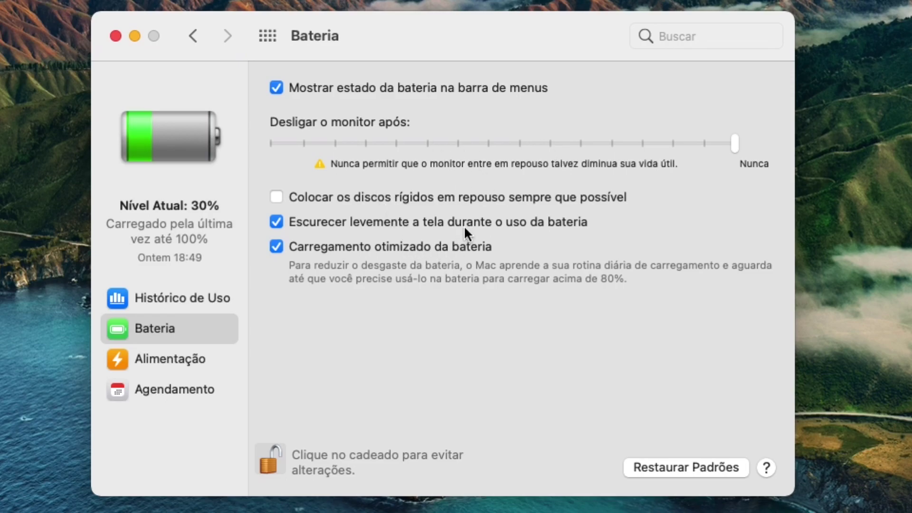
click(188, 394)
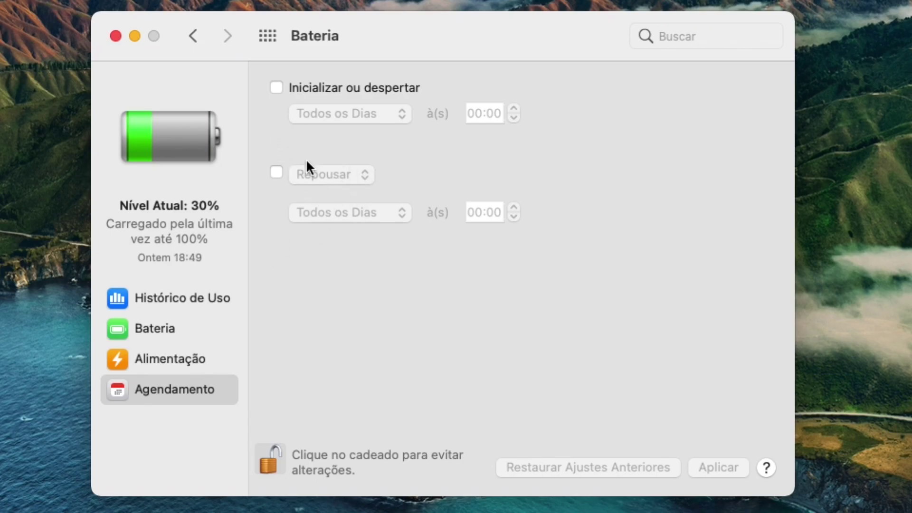
click(170, 337)
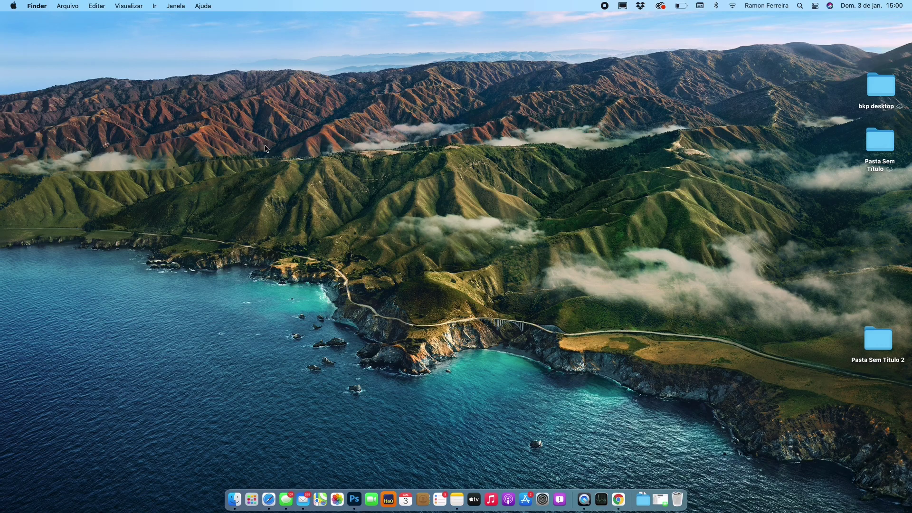
Bring up the System Preferences overview from the desktop and close it again
click(532, 476)
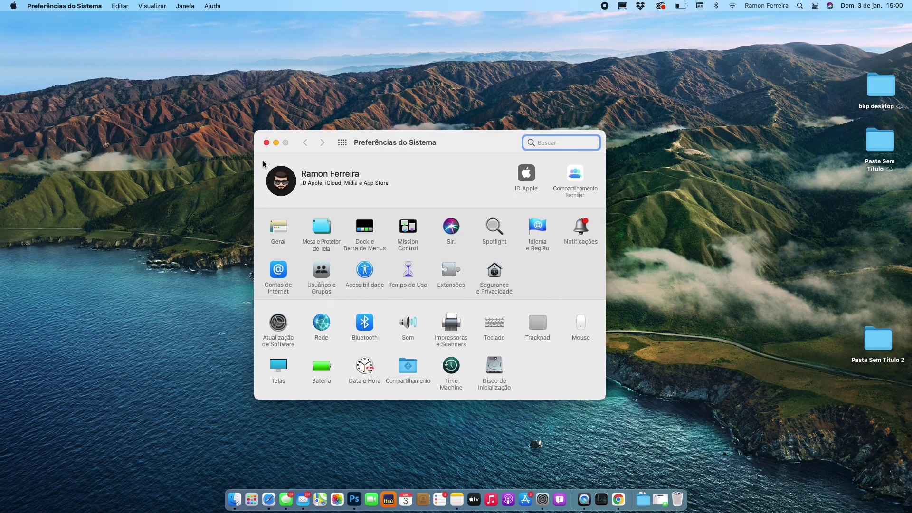
click(267, 143)
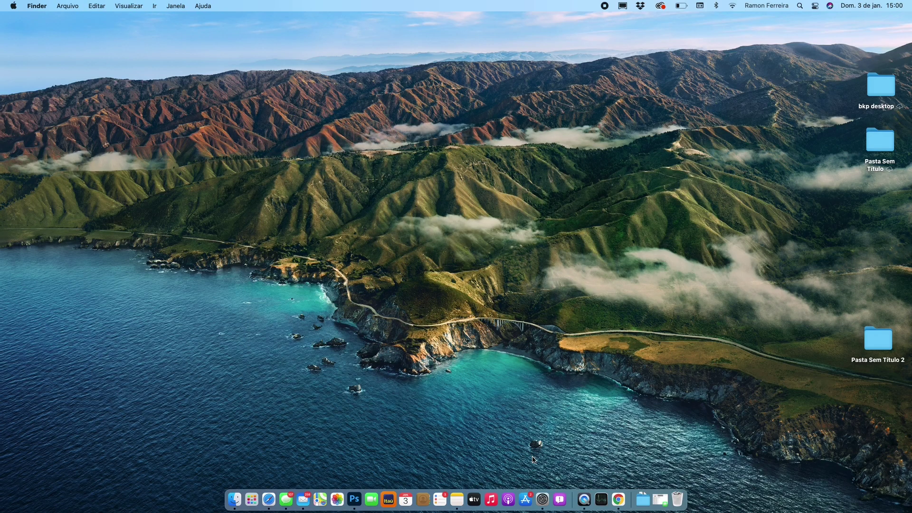